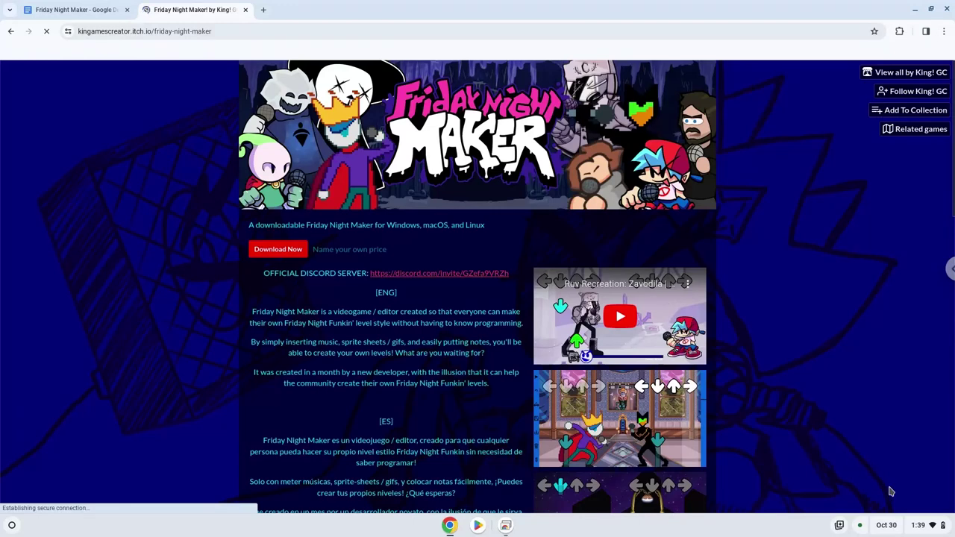
Step: Install the Linux development environment from the ChromeOS developer settings, and close the Terminal and Settings windows
left_click(919, 525)
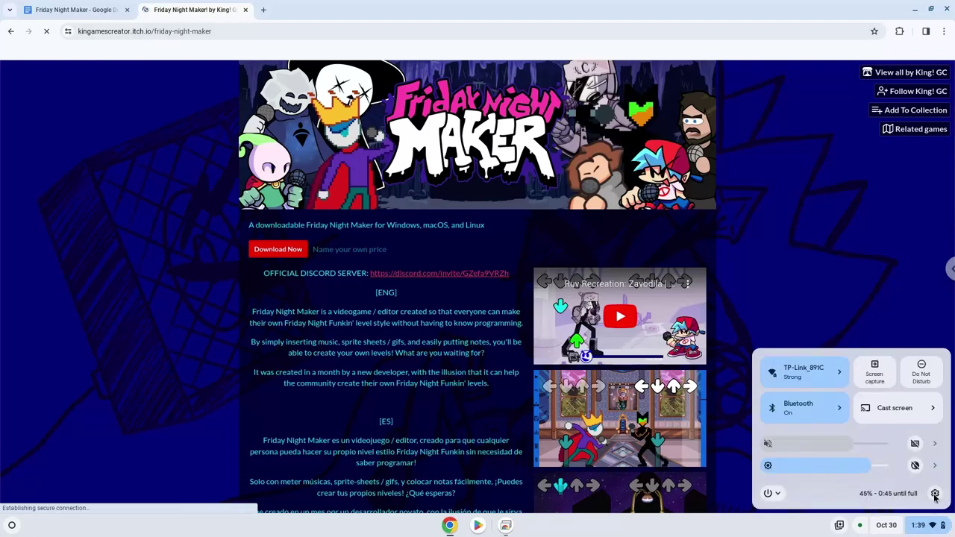
left_click(935, 494)
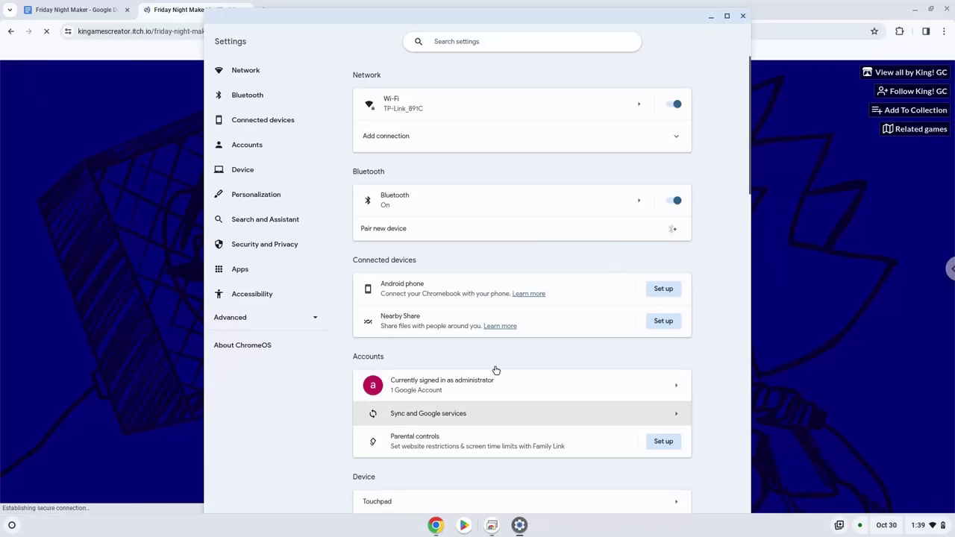
left_click(287, 321)
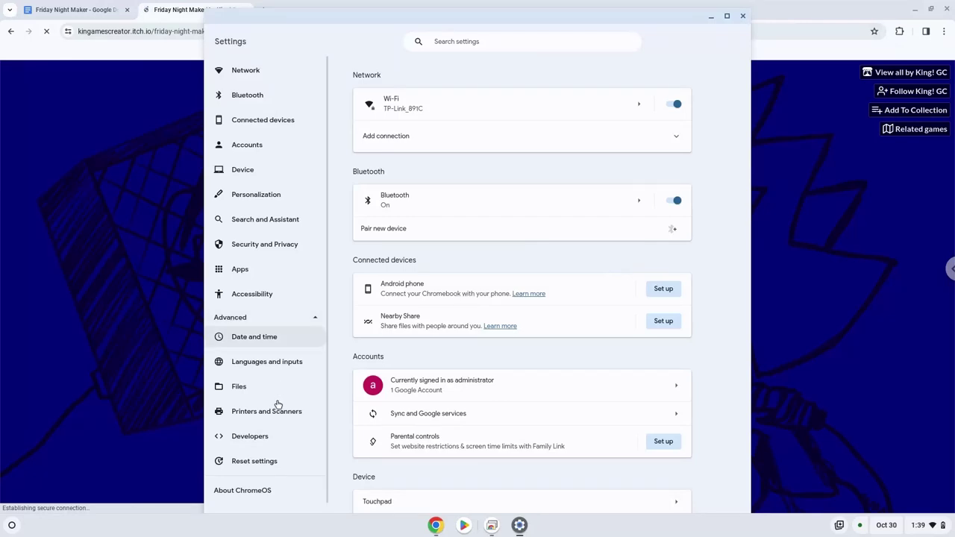
left_click(274, 435)
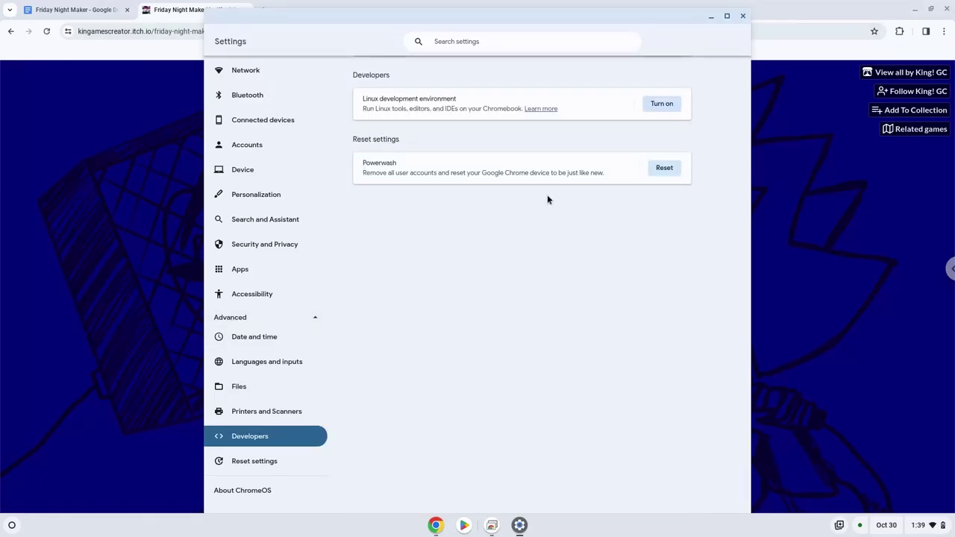
left_click(653, 106)
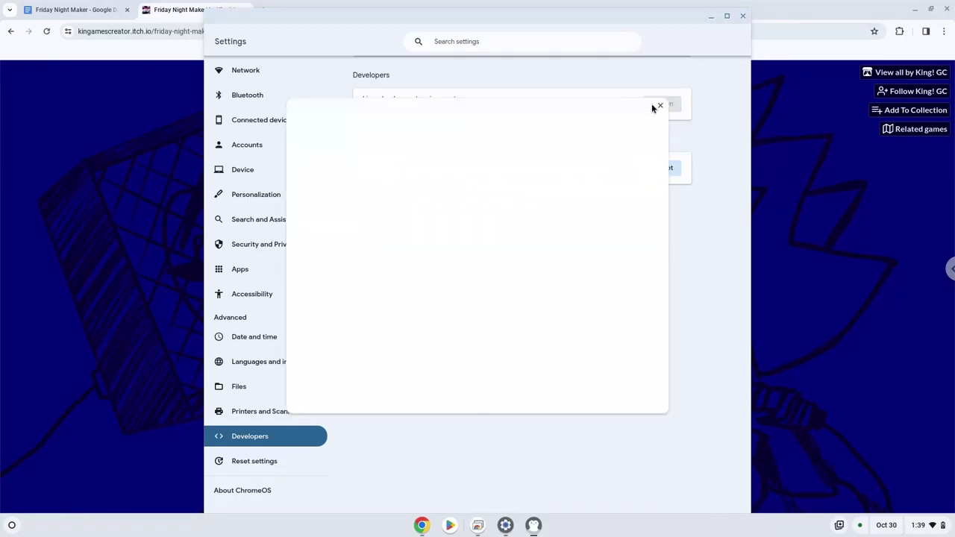
left_click(624, 396)
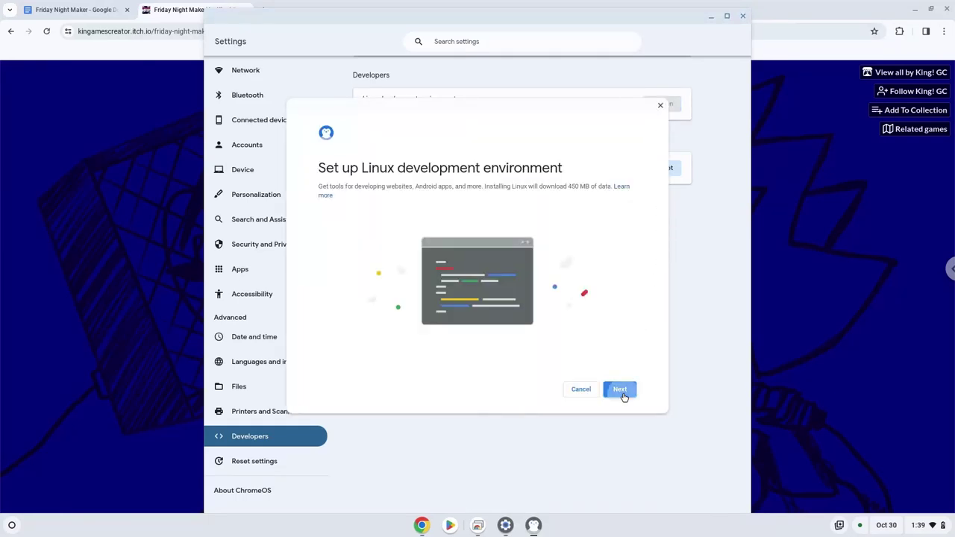
left_click(624, 395)
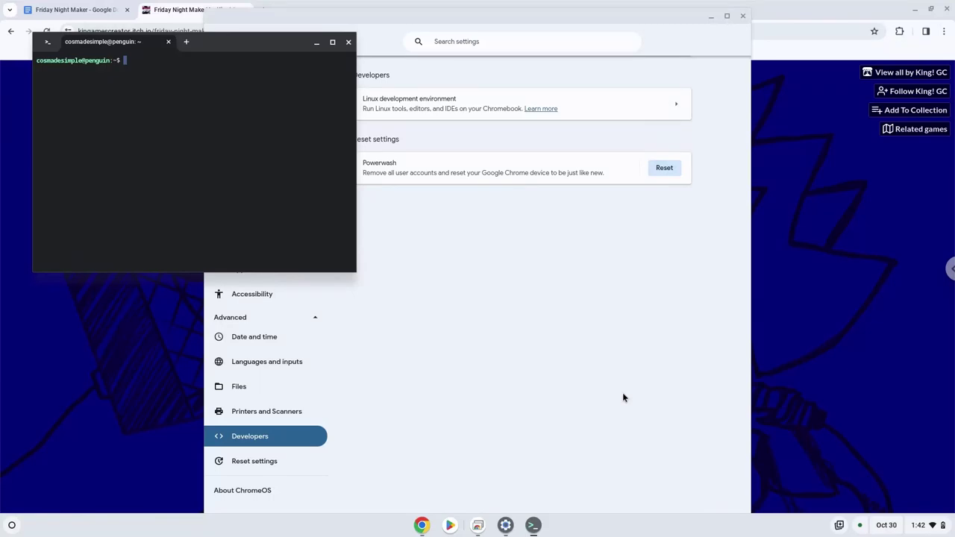
left_click(348, 42)
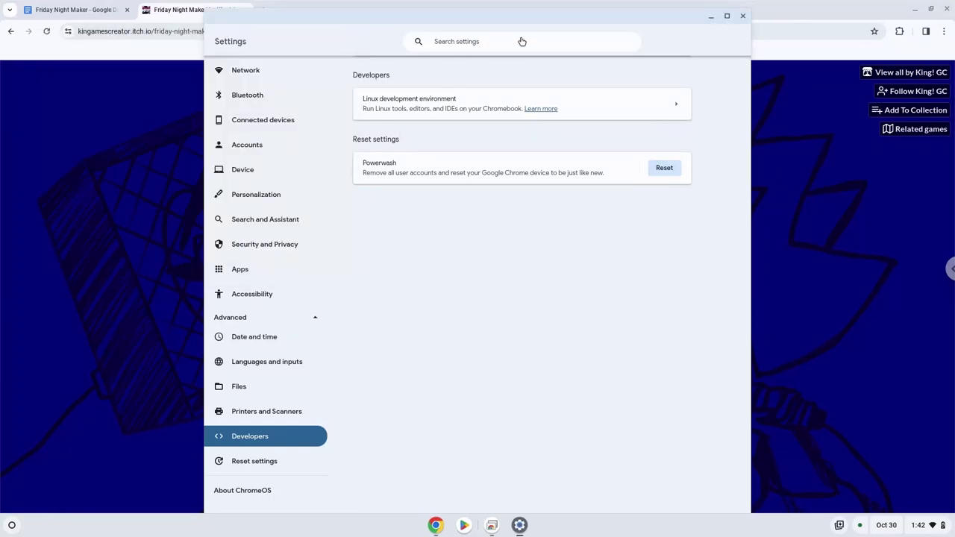
left_click(742, 16)
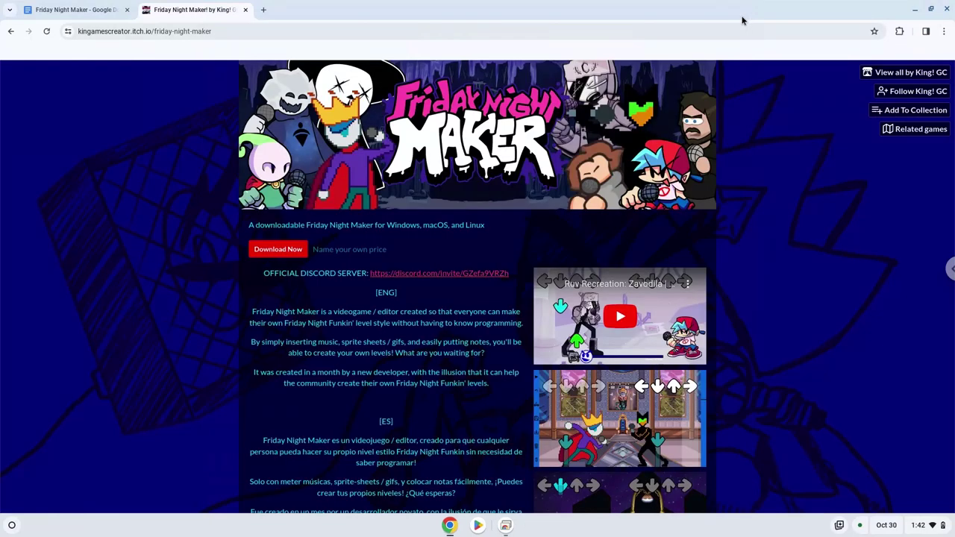
Step: Download FridayNightMaker-1.4.2.3.zip from the itch.io page without making a payment
left_click(295, 251)
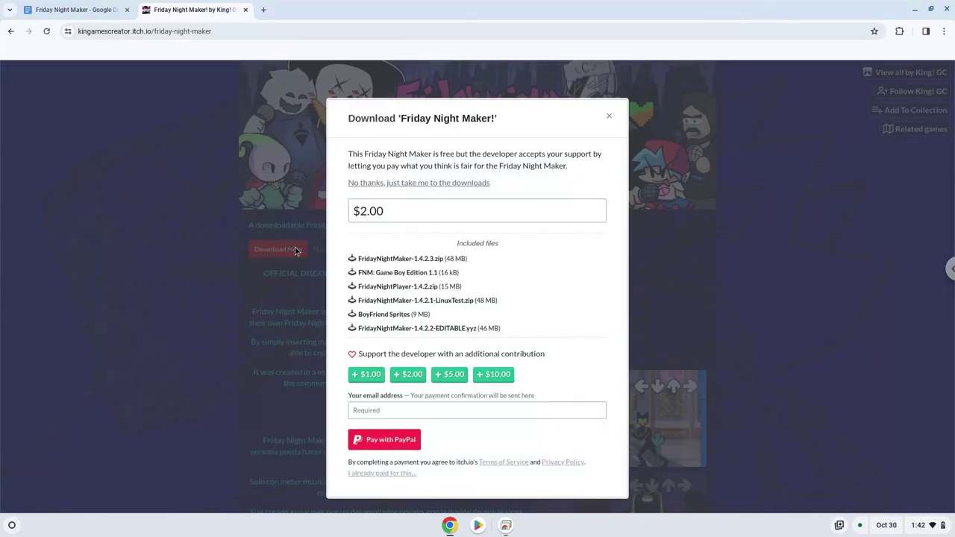
left_click(417, 184)
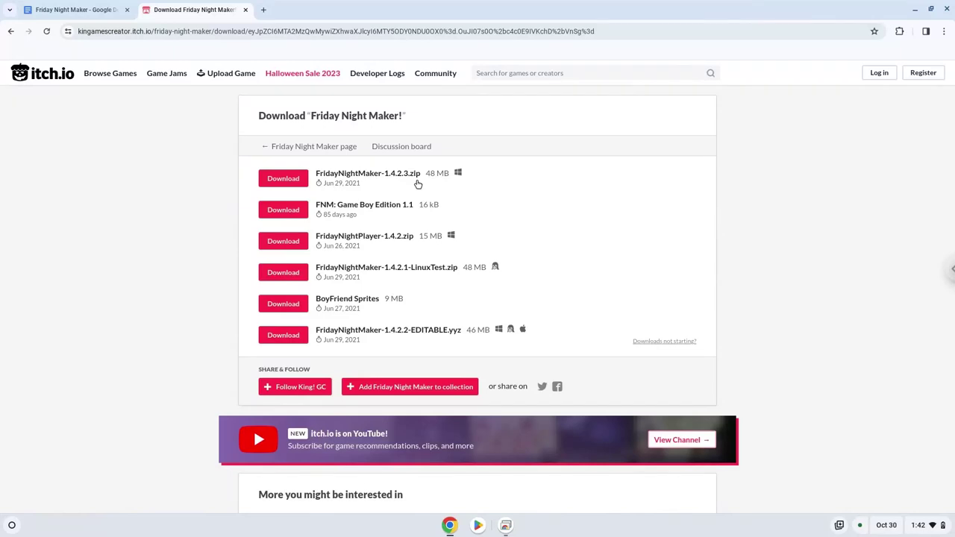
left_click(275, 180)
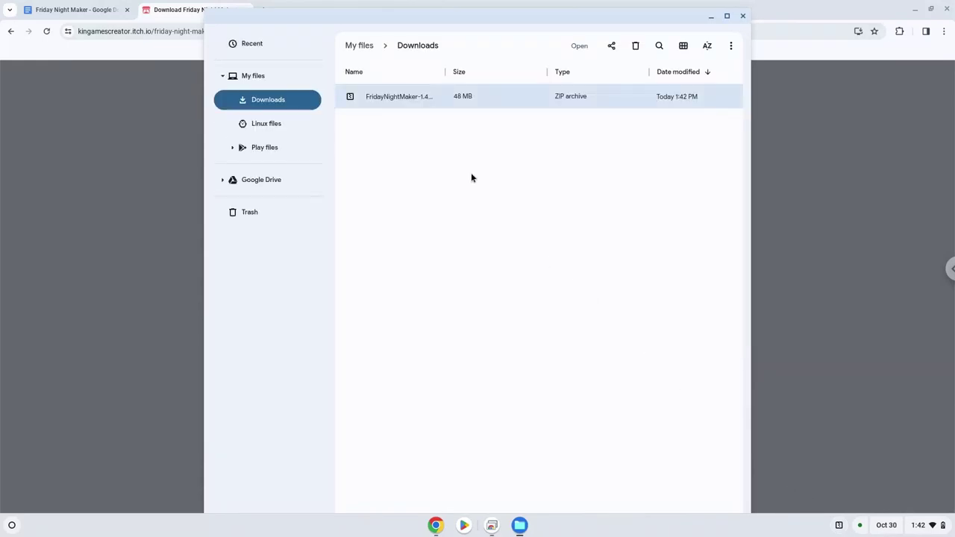
Step: Move the downloaded FridayNightMaker zip archive from Downloads to Linux files and close the Files window
right_click(388, 99)
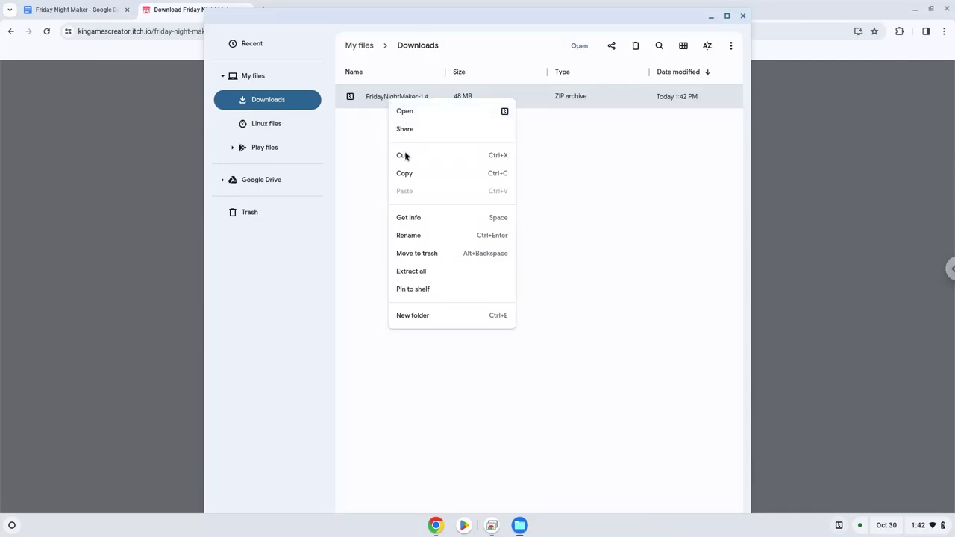
left_click(405, 155)
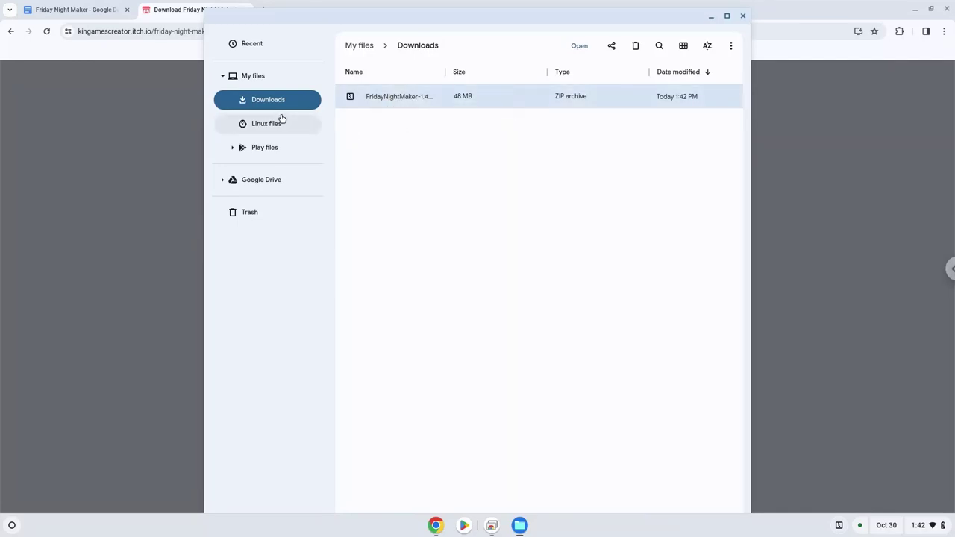
left_click(280, 121)
right_click(410, 165)
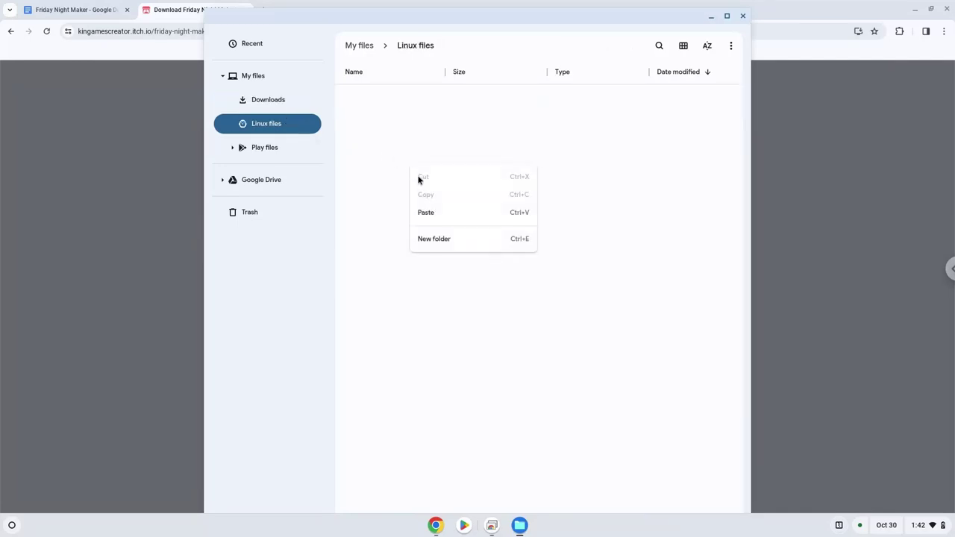
left_click(430, 213)
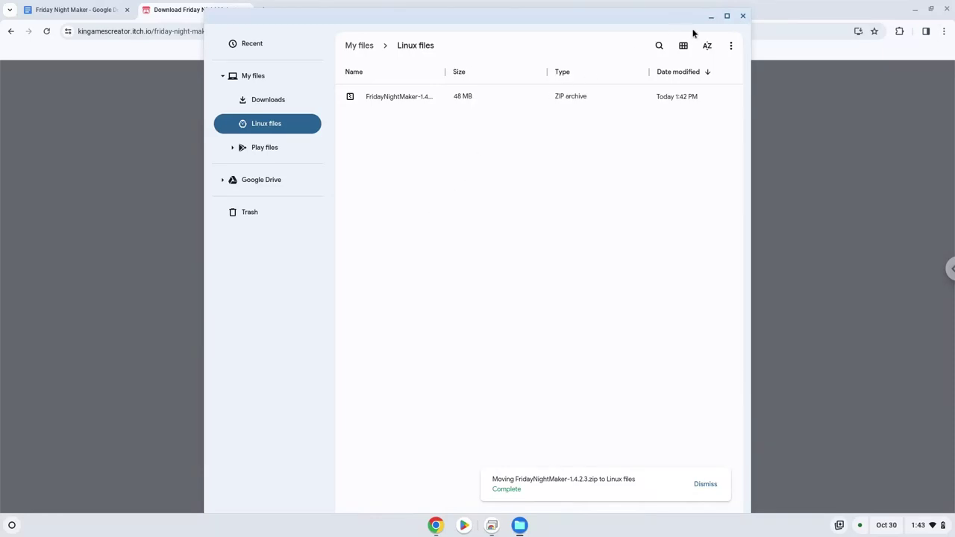
left_click(744, 18)
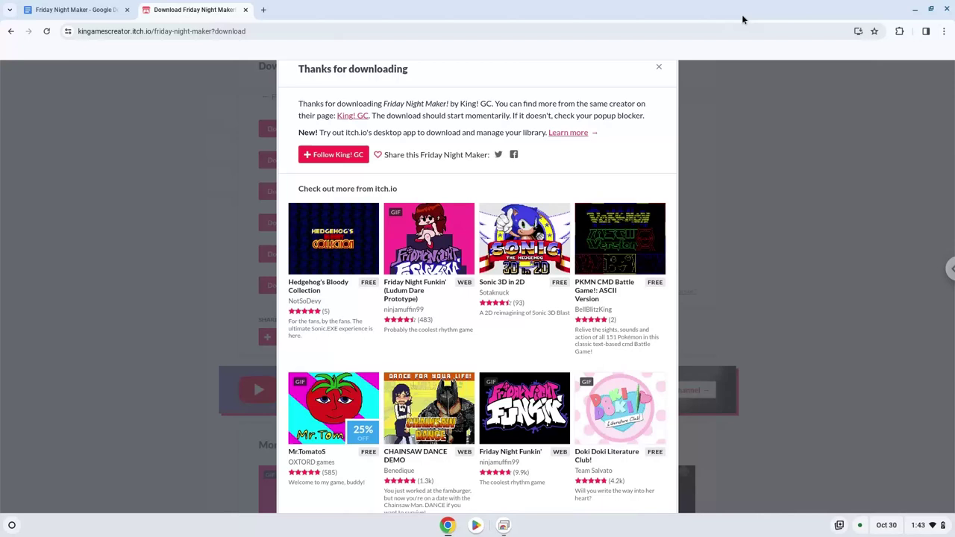
Step: Copy "sudo dpkg --add-architecture i386" from the Friday Night Maker document and run it in Terminal
left_click(75, 9)
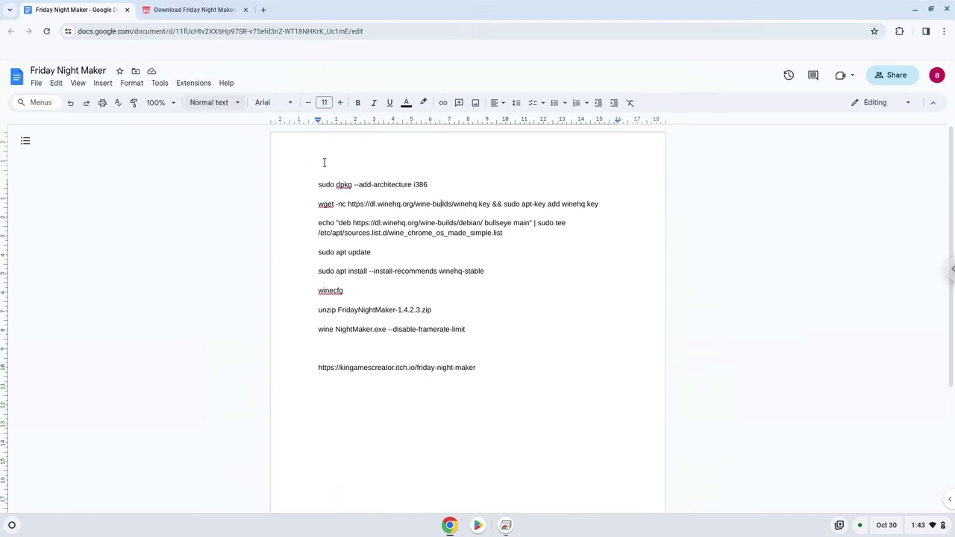
left_click(354, 186)
triple_click(354, 185)
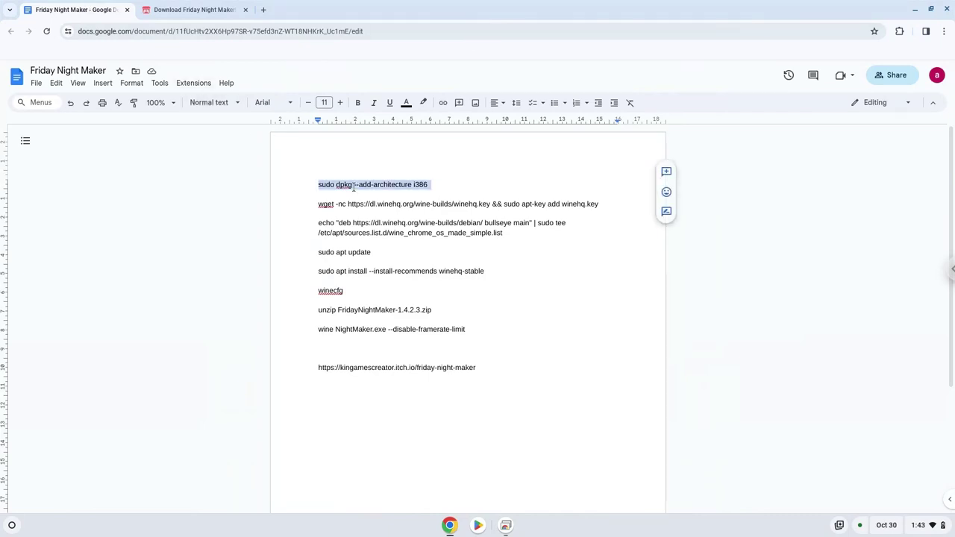
right_click(354, 186)
left_click(382, 213)
left_click(13, 526)
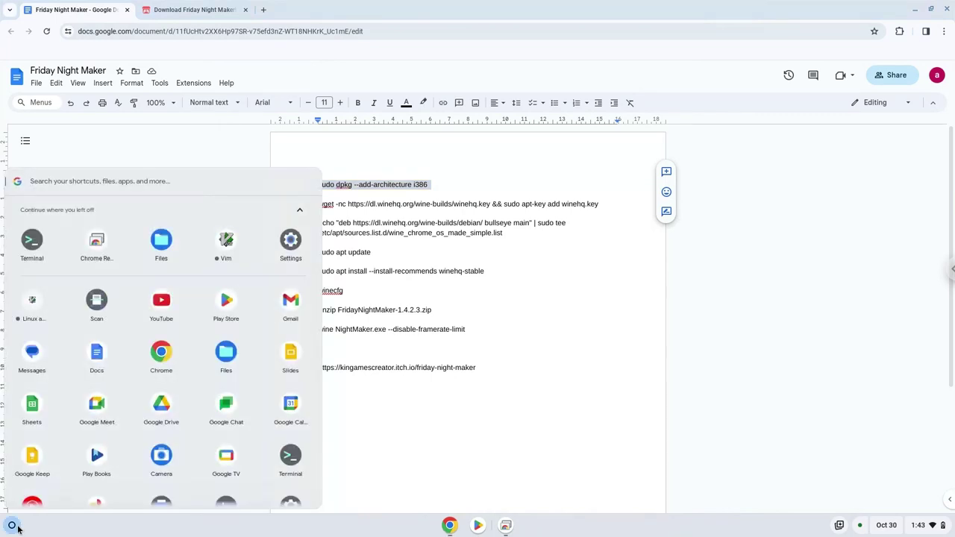
left_click(31, 241)
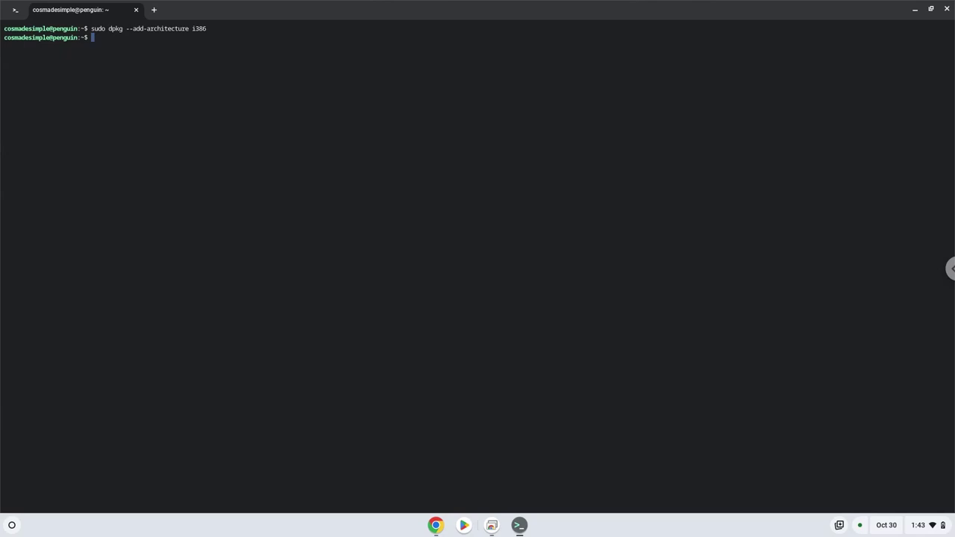
left_click(436, 526)
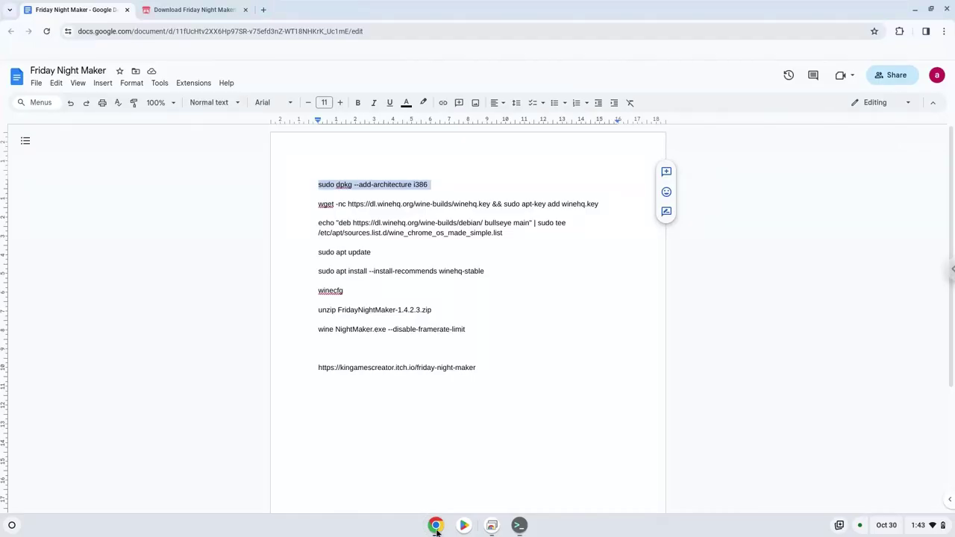
triple_click(418, 205)
right_click(417, 205)
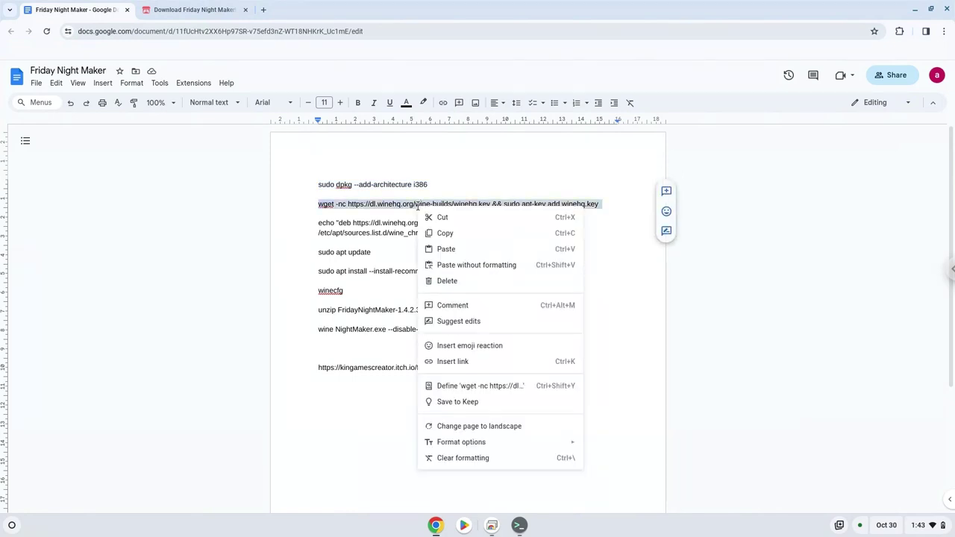
left_click(441, 232)
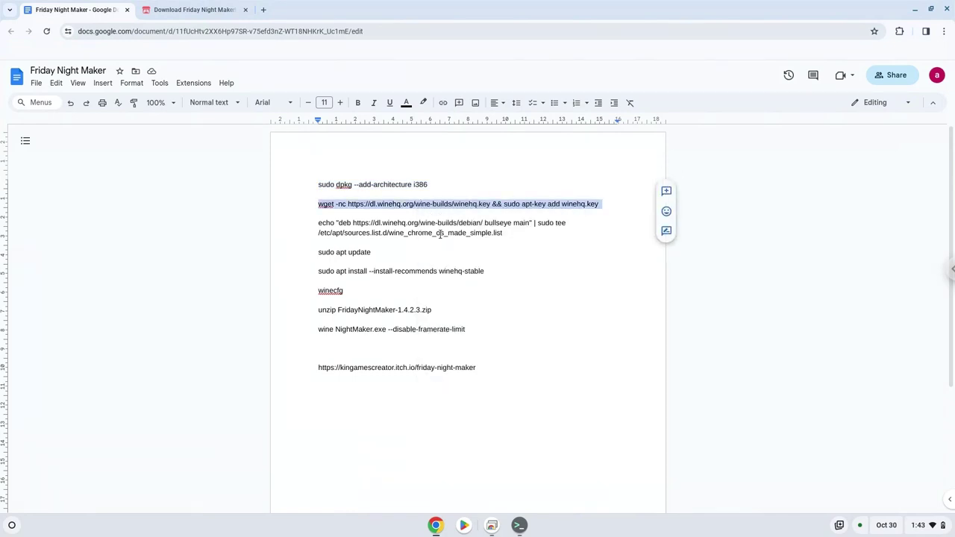
left_click(519, 526)
right_click(446, 319)
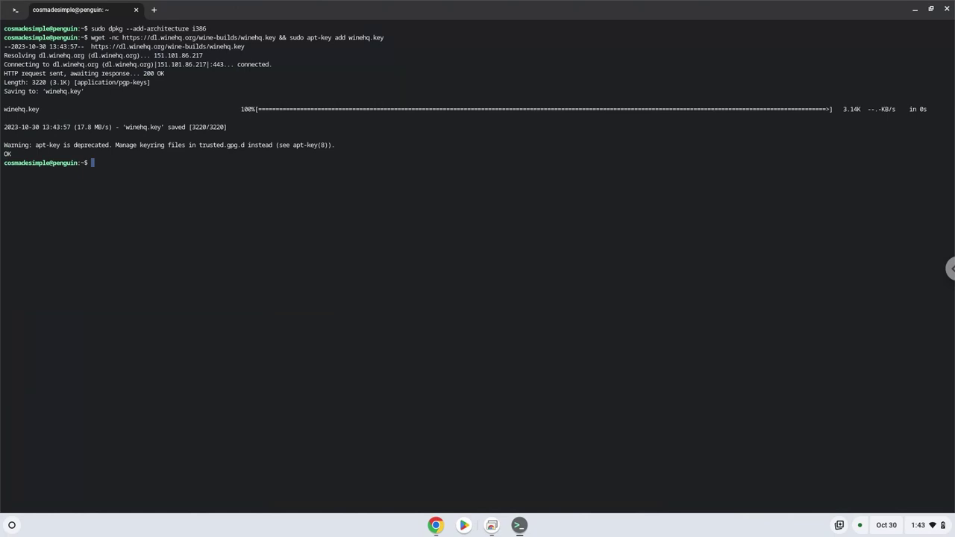
left_click(437, 525)
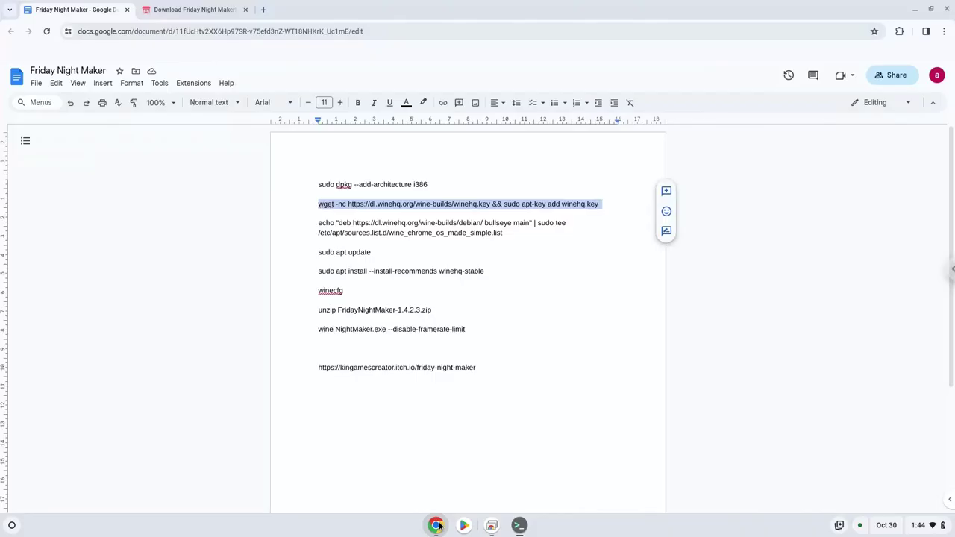
left_click(408, 229)
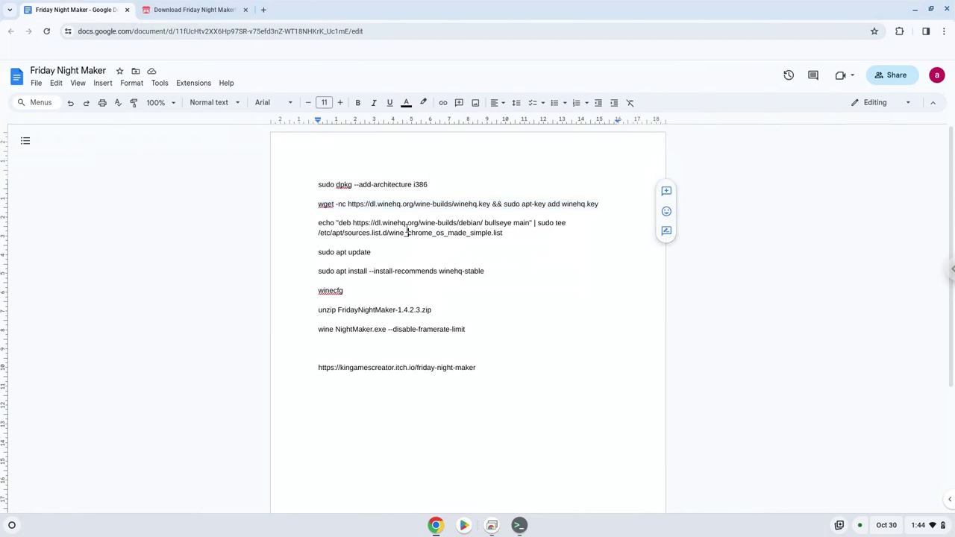
triple_click(407, 228)
right_click(408, 229)
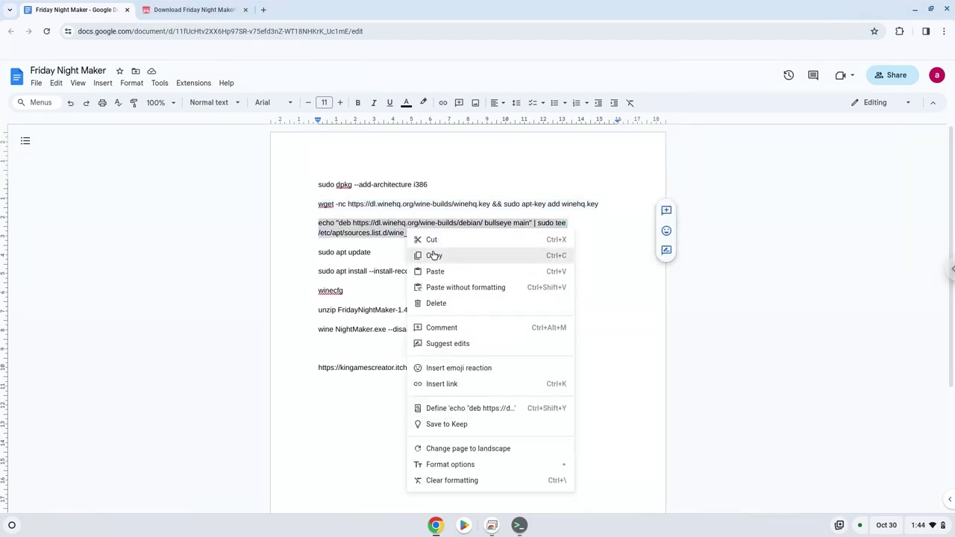
left_click(434, 256)
left_click(519, 526)
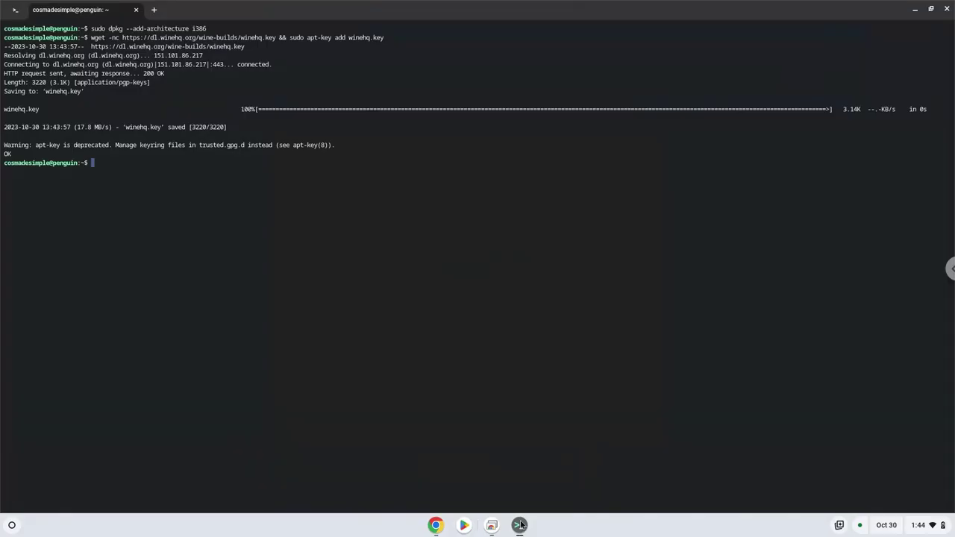
right_click(480, 401)
key("Return")
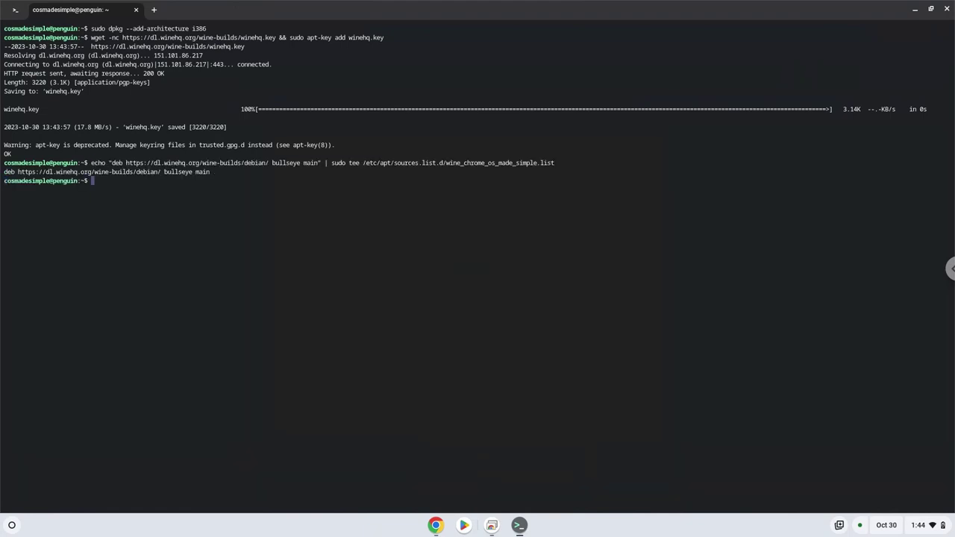
Step: Copy "sudo apt update" from the Google Docs document and run it in Terminal to refresh the package lists
left_click(435, 525)
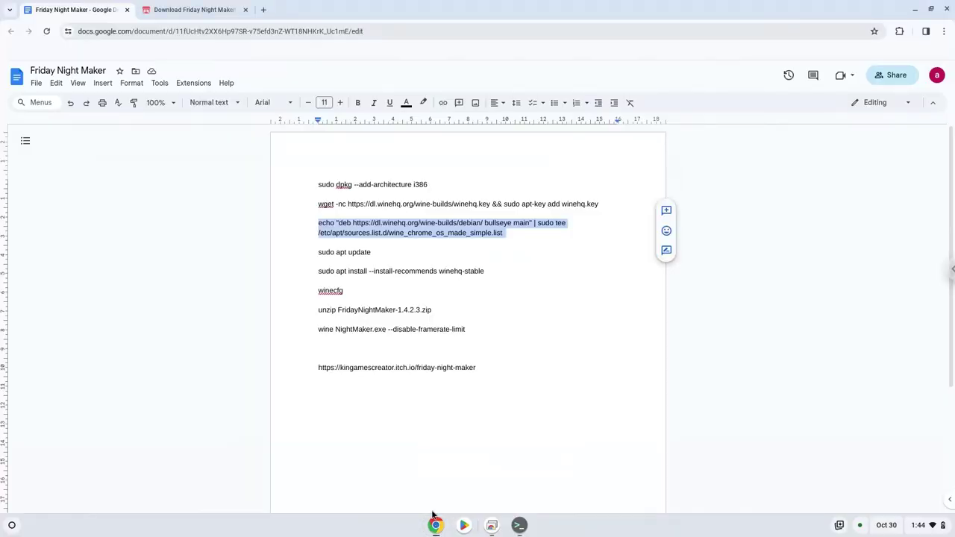
triple_click(352, 254)
right_click(353, 253)
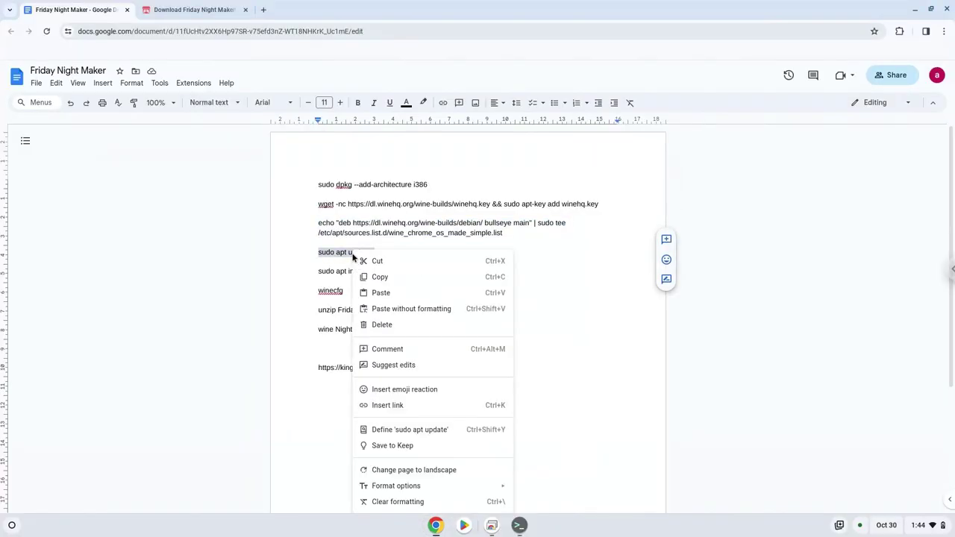
left_click(380, 276)
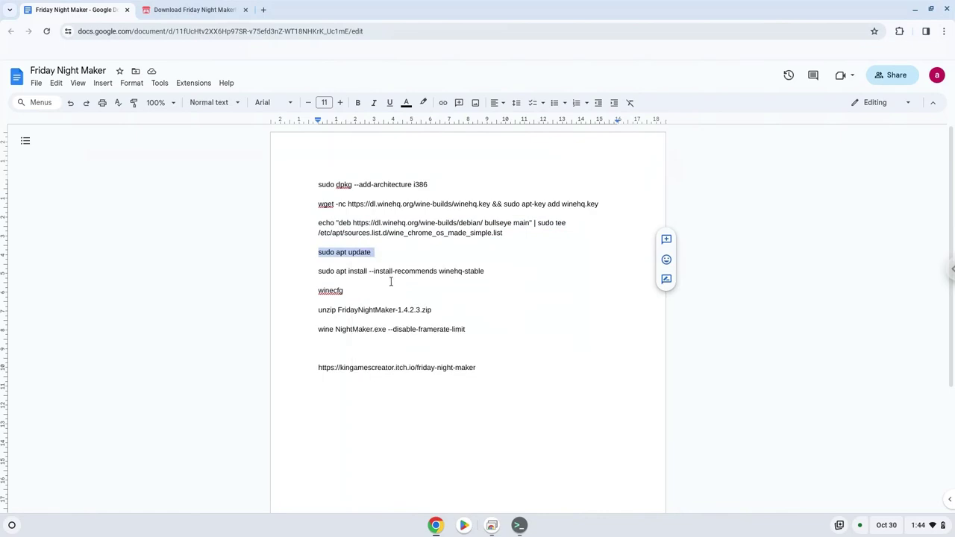
left_click(519, 525)
right_click(452, 321)
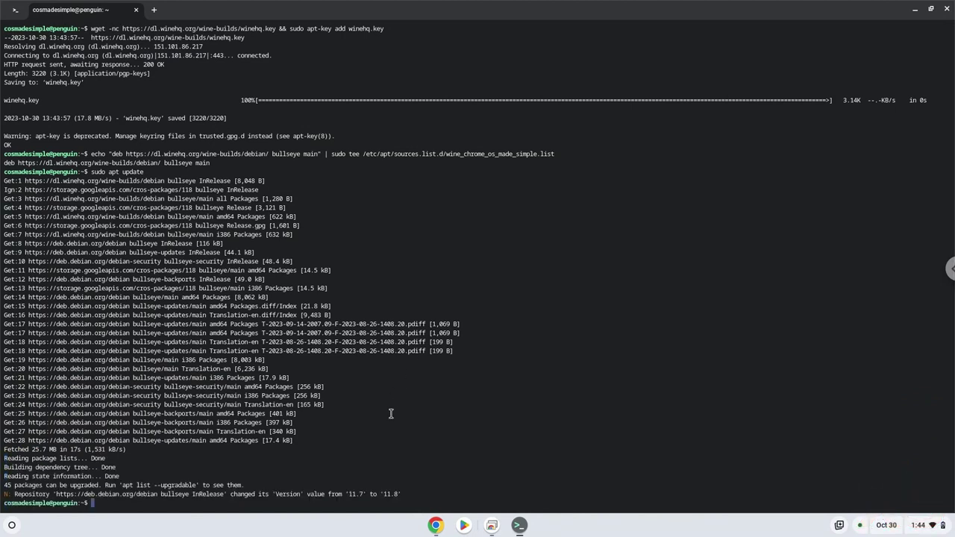
Step: Copy "sudo apt install --install-recommends winehq-stable" from the Google Docs document, run it in Terminal and accept the installation
left_click(437, 526)
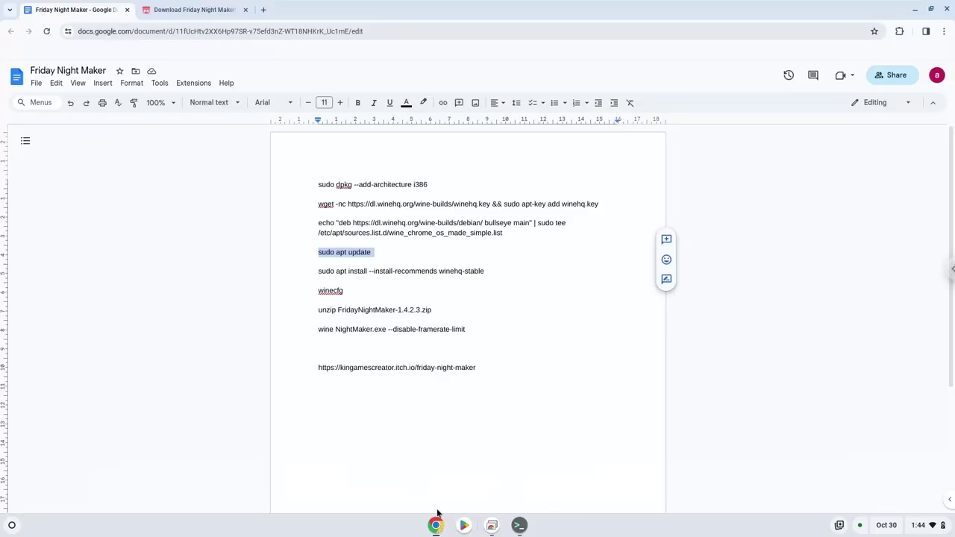
triple_click(387, 272)
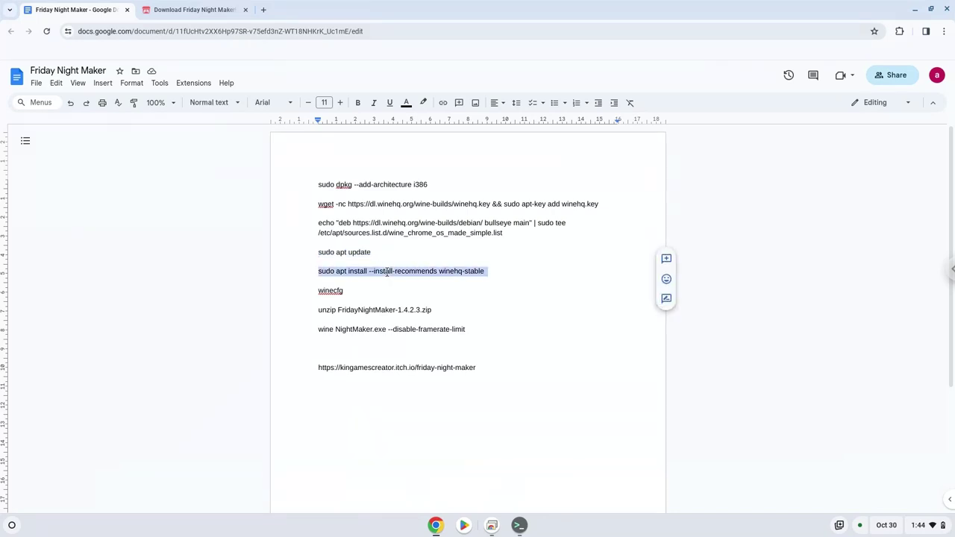
right_click(387, 275)
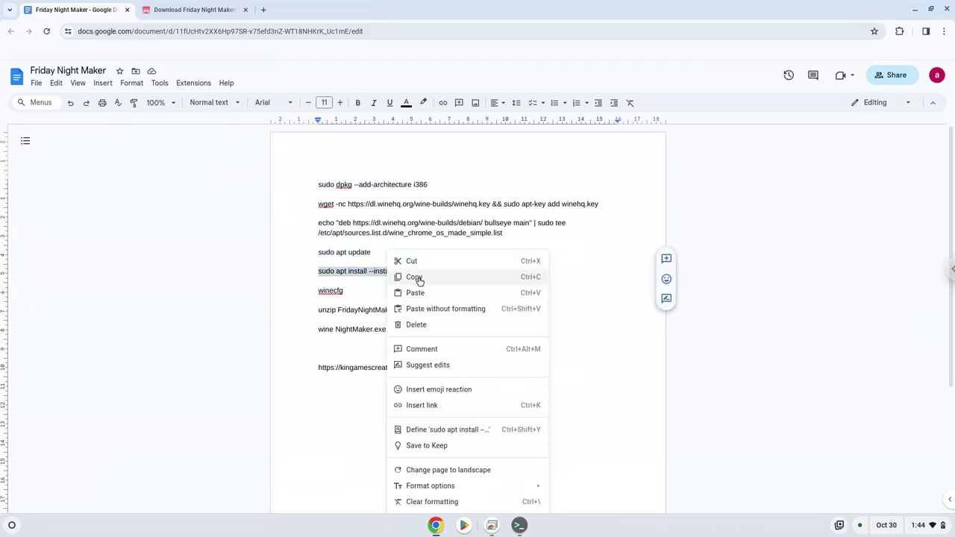
left_click(417, 277)
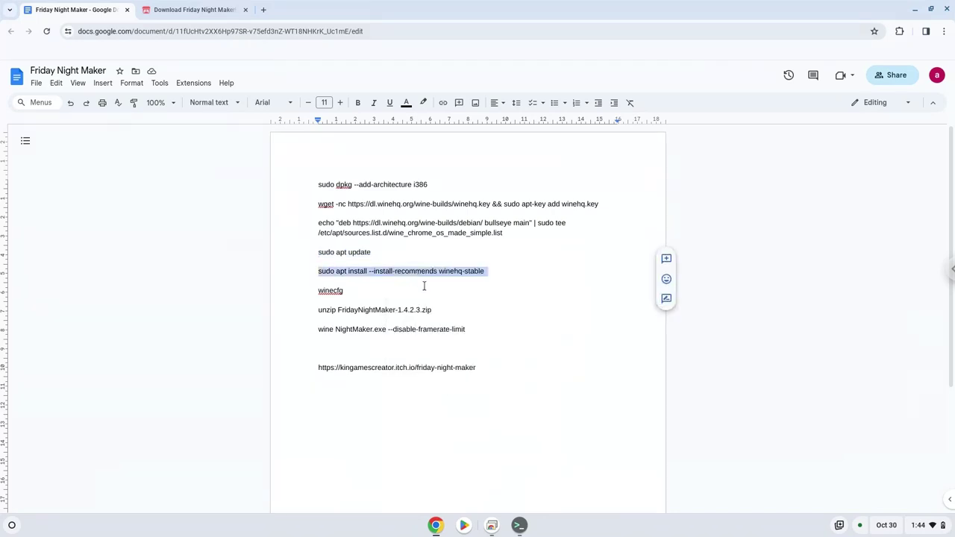
left_click(520, 527)
key("ctrl+shift+v")
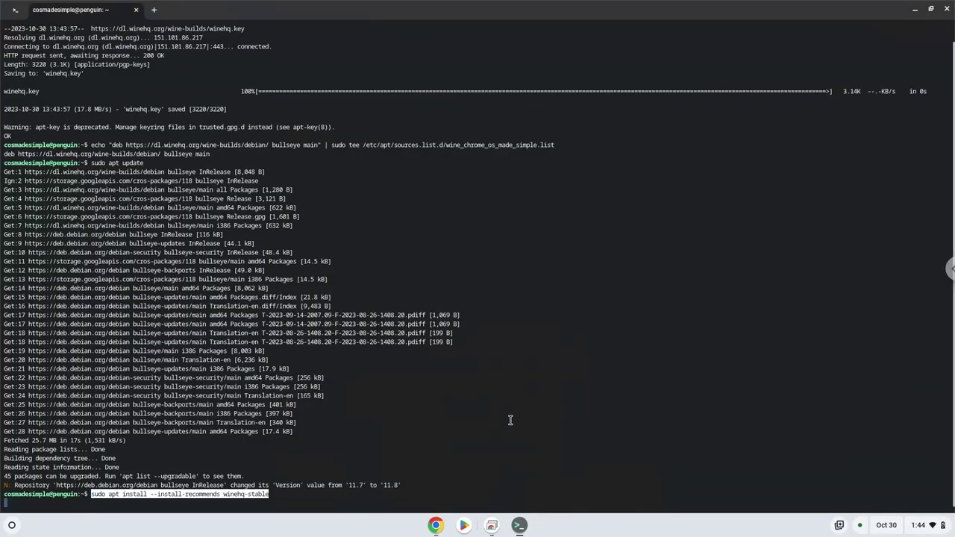
key("Return")
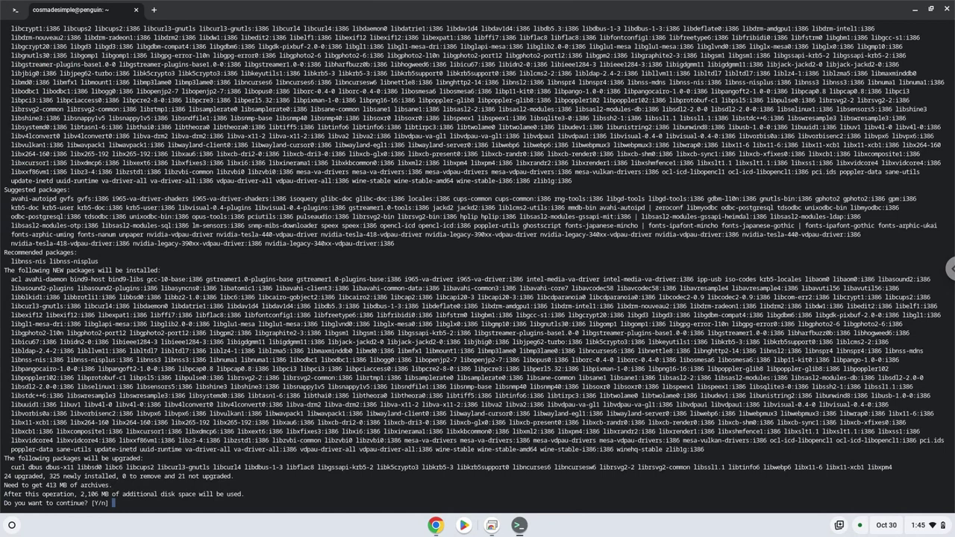
key("Return")
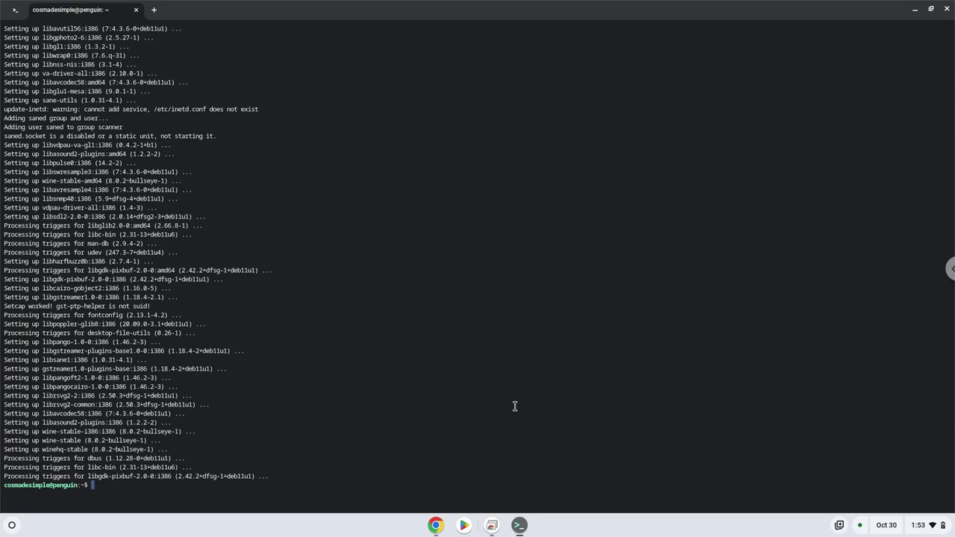
Step: Copy "winecfg" from the Google Docs document and run it in Terminal, installing the wine-mono package and closing the Wine configuration window
left_click(440, 526)
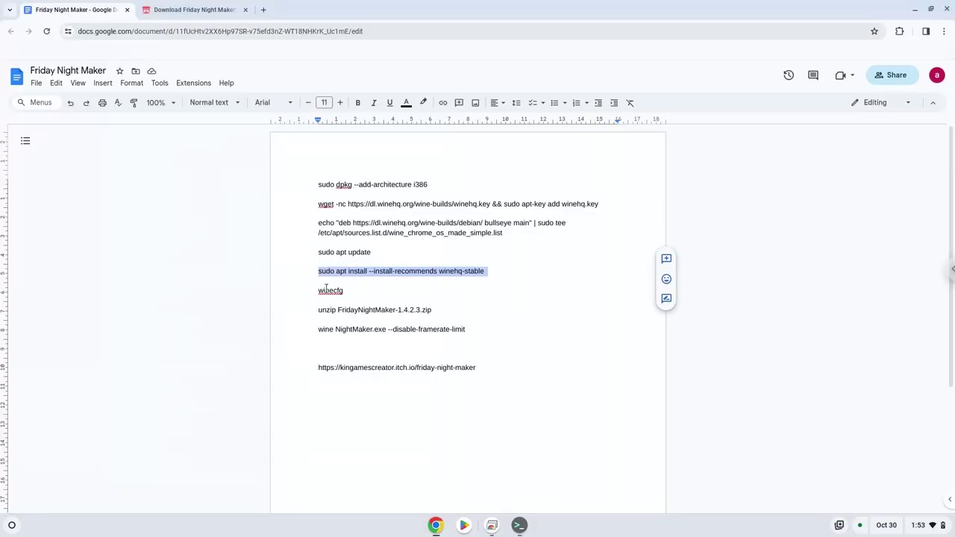
double_click(326, 291)
right_click(326, 290)
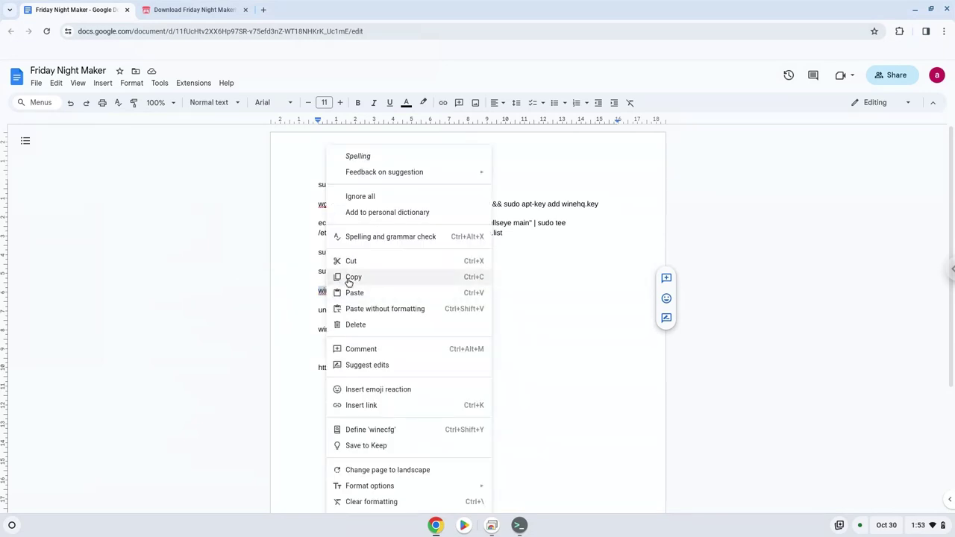
left_click(345, 278)
left_click(520, 526)
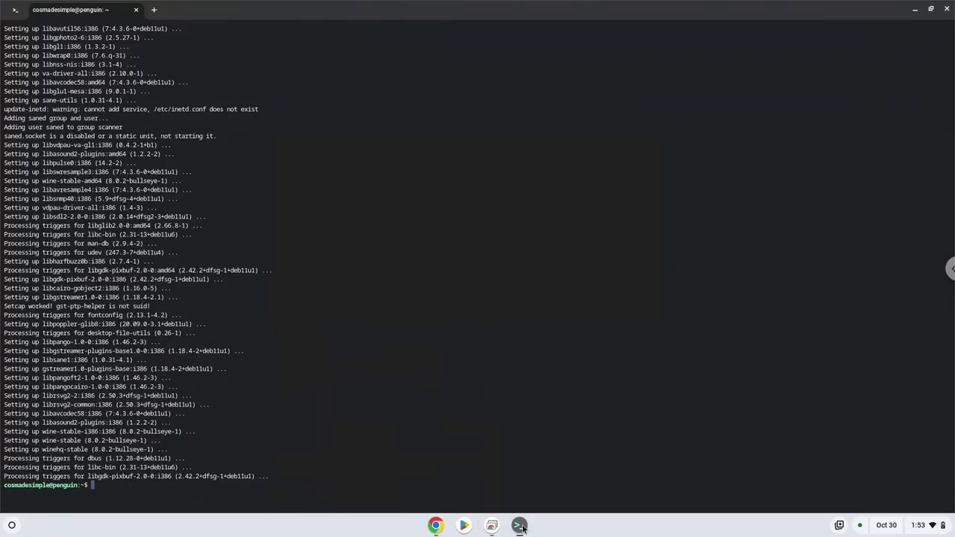
key("ctrl+shift+v")
key("Return")
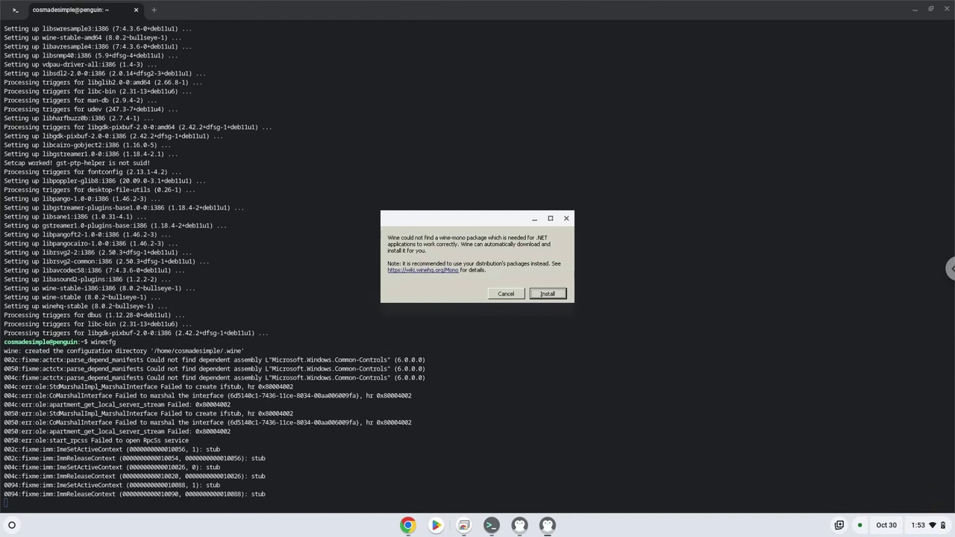
left_click(540, 293)
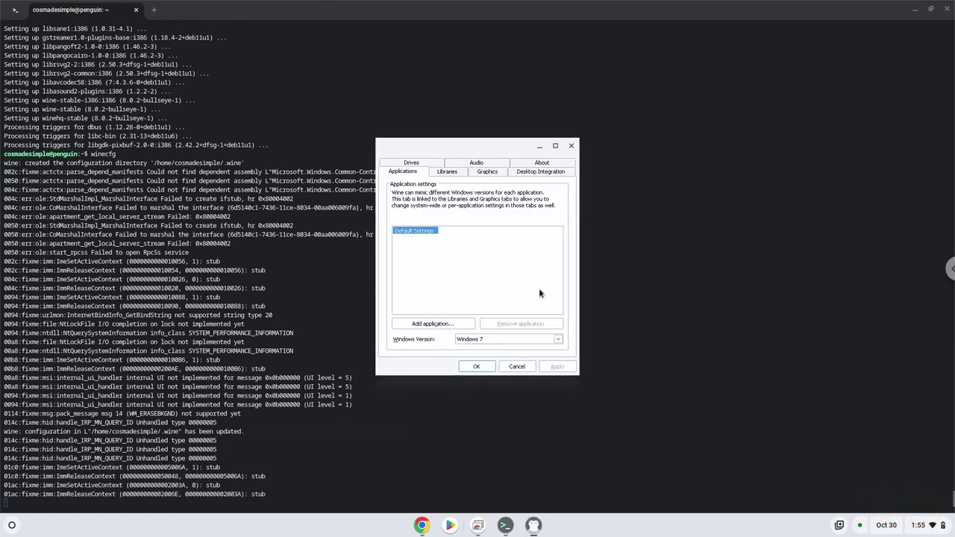
left_click(572, 147)
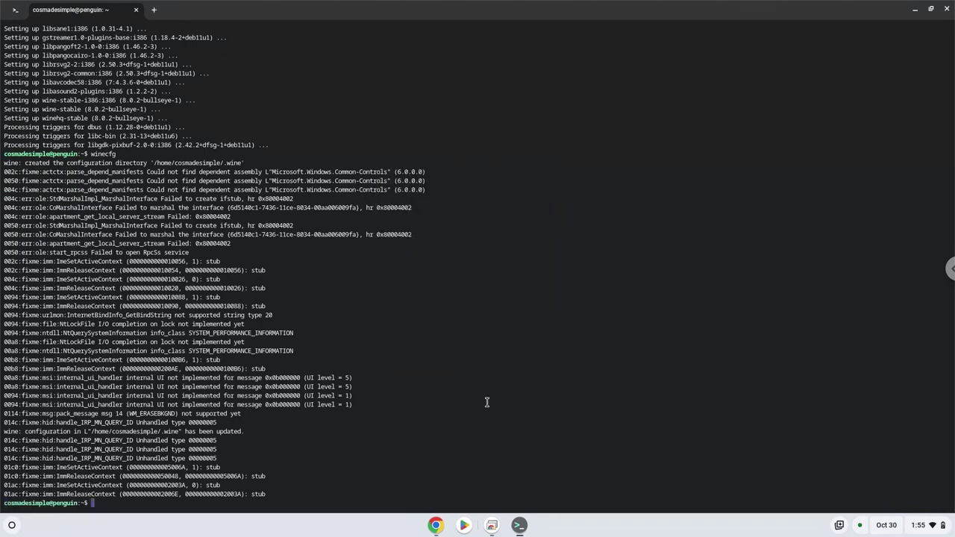
Step: Copy "unzip FridayNightMaker-1.4.2.3.zip" from the Google Docs document and run it in Terminal to extract the game files
left_click(436, 527)
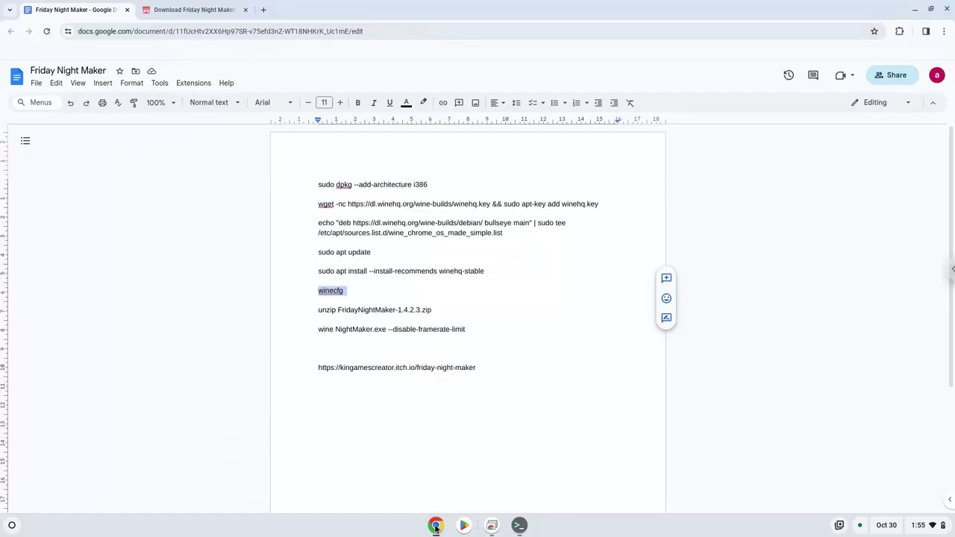
triple_click(391, 309)
right_click(391, 312)
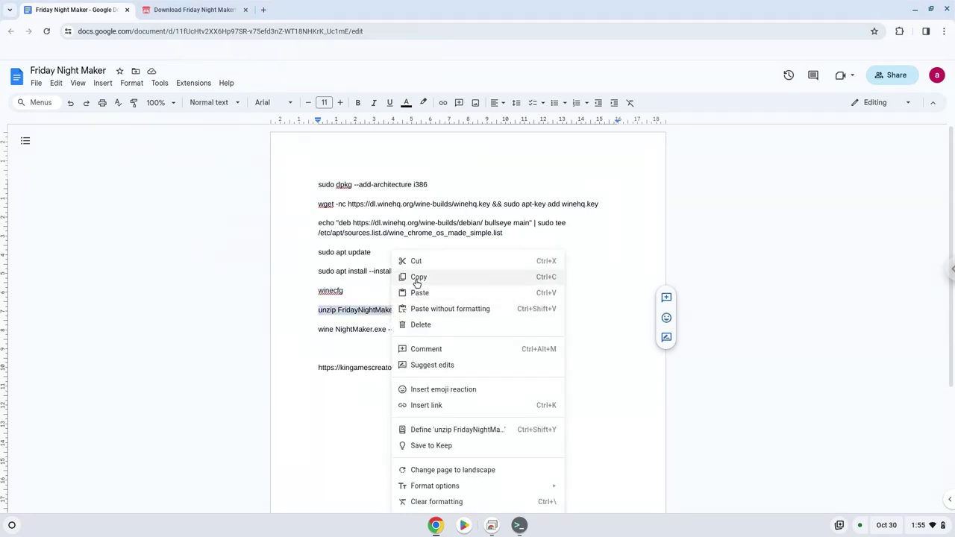
left_click(415, 278)
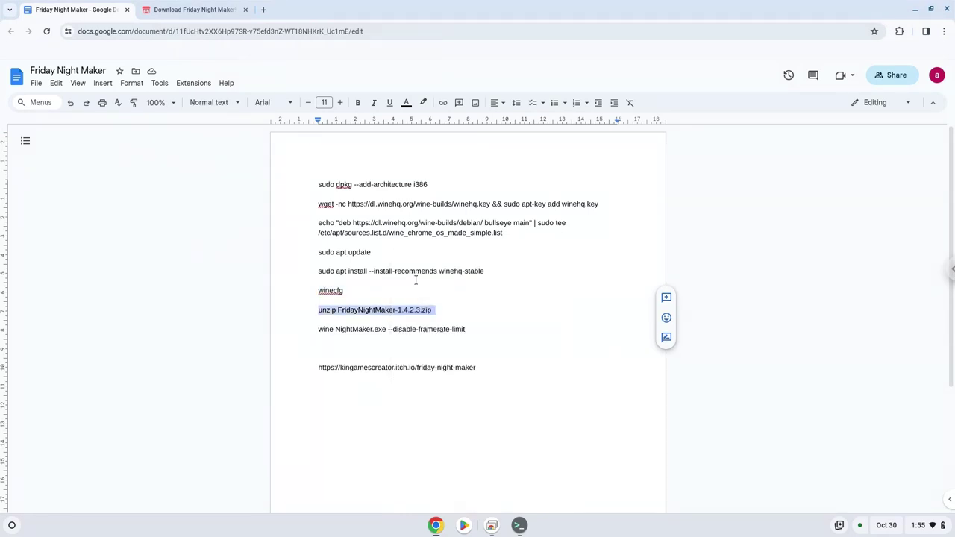
left_click(518, 527)
right_click(499, 435)
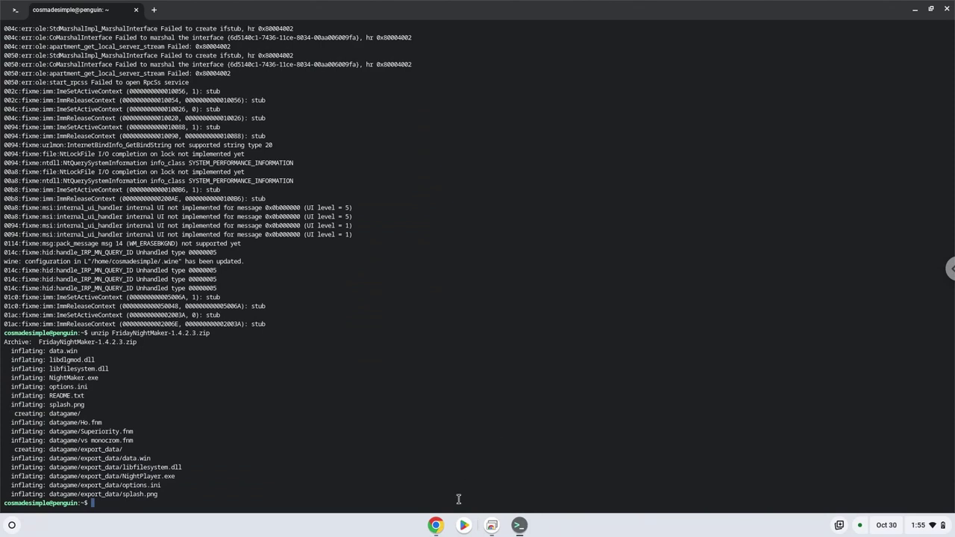
Step: Copy "wine NightMaker.exe --disable-framerate-limit" from the Google Docs document and run it in Terminal to launch the game
left_click(437, 525)
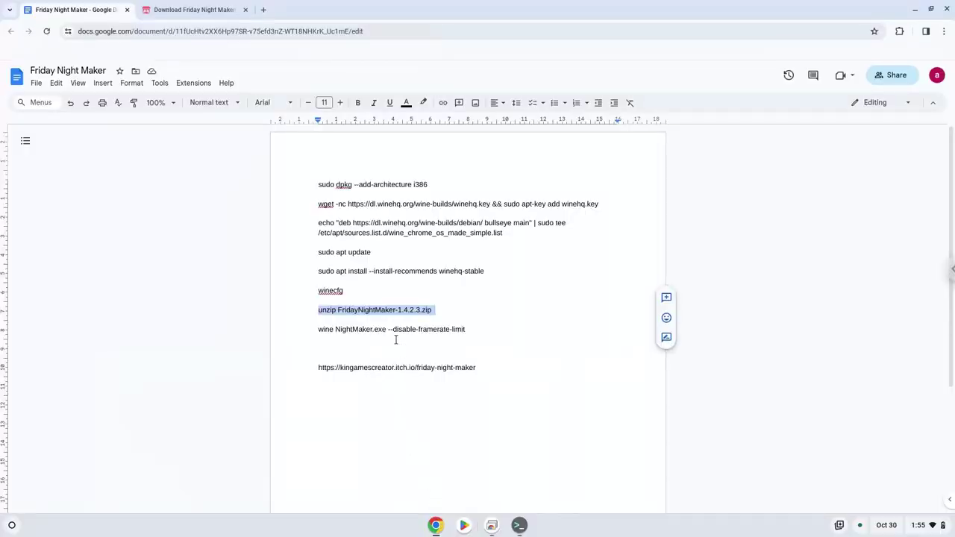
triple_click(396, 329)
right_click(397, 329)
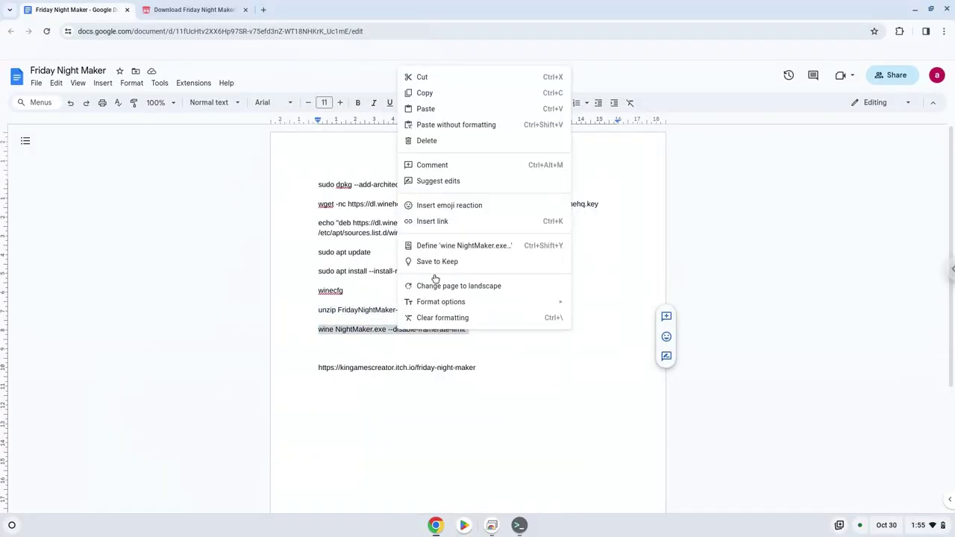
left_click(458, 94)
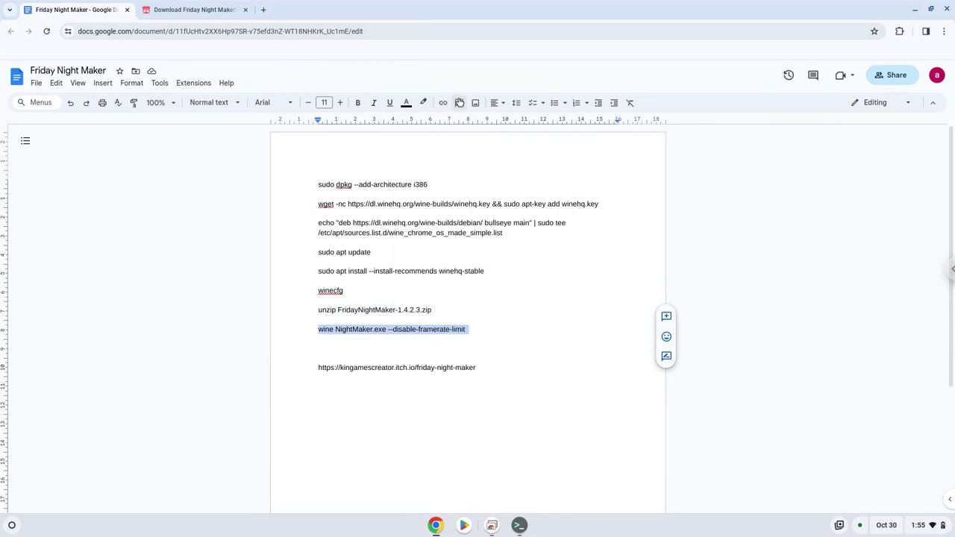
left_click(519, 526)
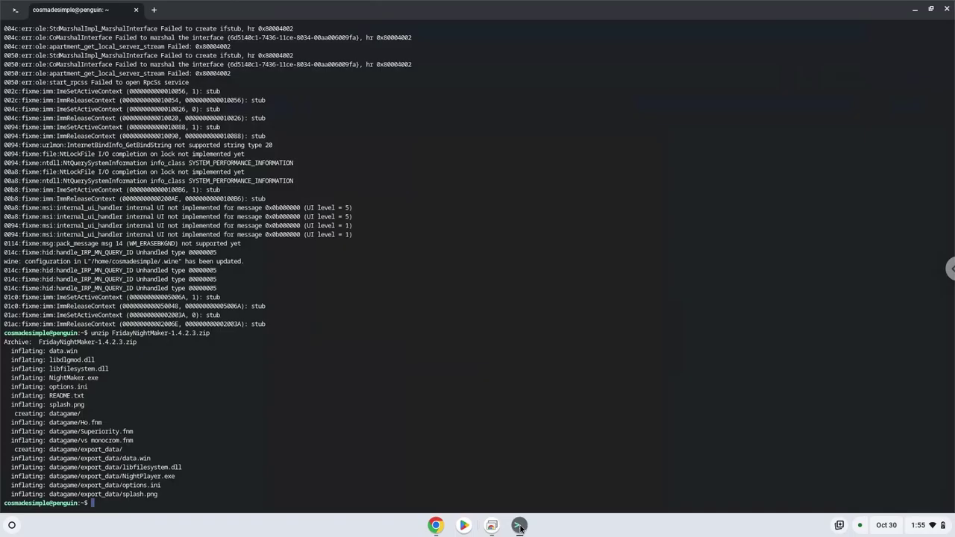
key("ctrl+shift+v")
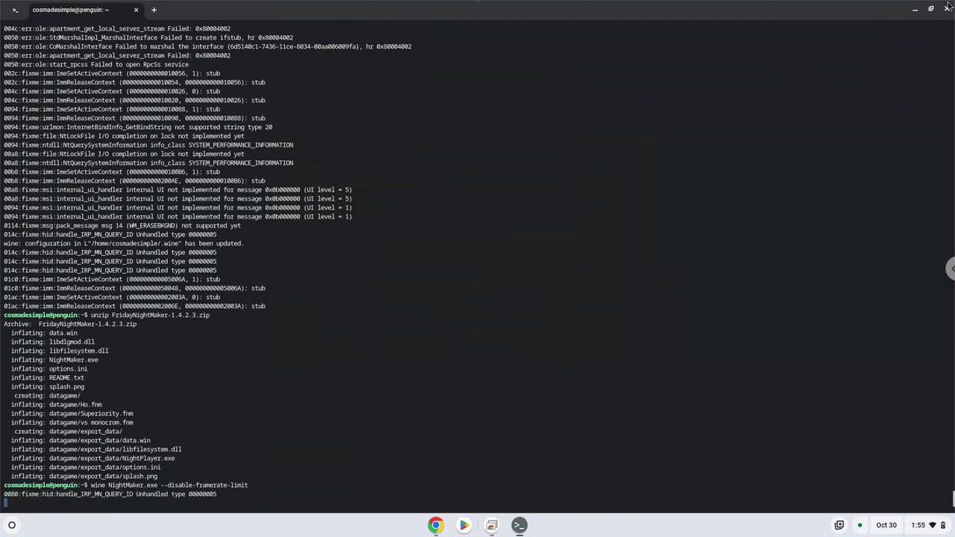
Step: Minimize the Terminal and browser windows and accept installing the default levels in Friday Night Maker
left_click(916, 11)
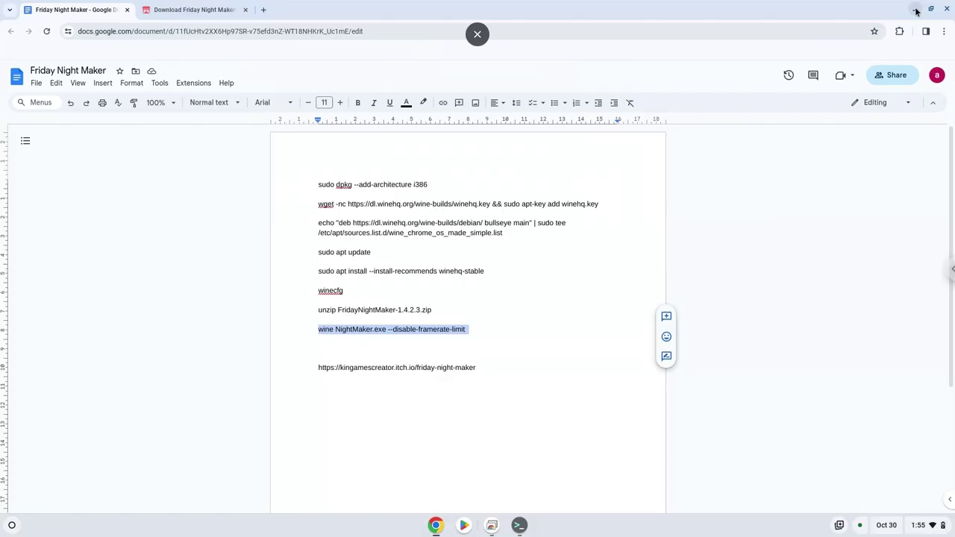
left_click(916, 10)
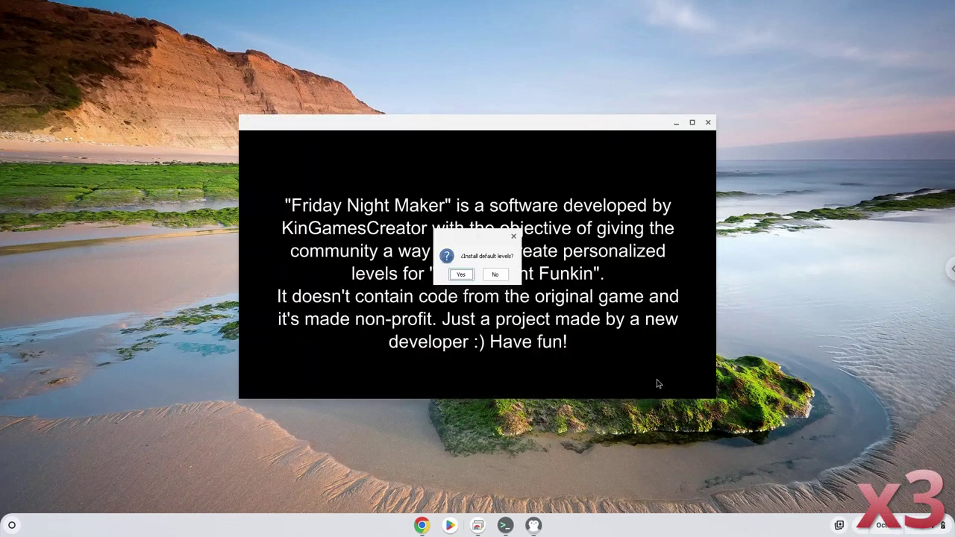
left_click(464, 275)
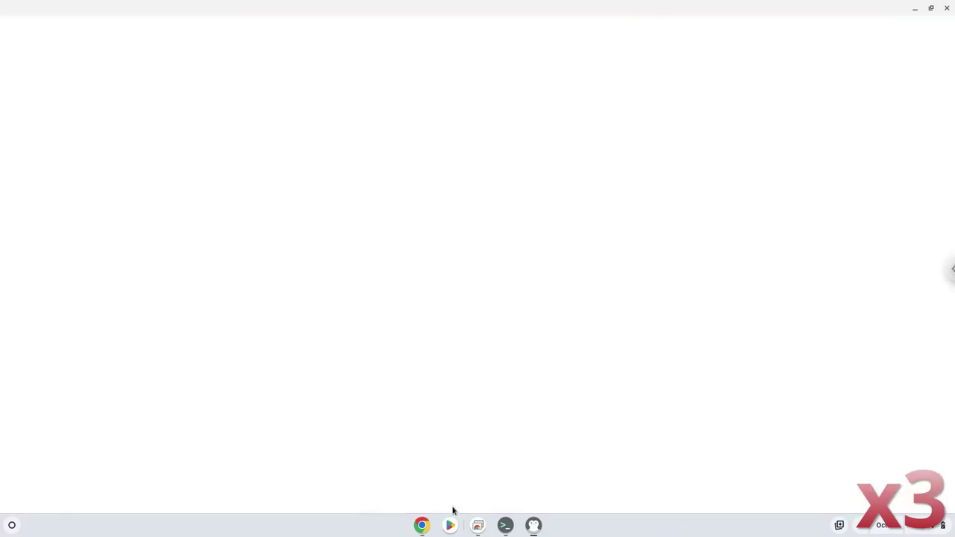
Step: Restore the blank Friday Night Maker window to a smaller size, reposition it on the desktop and maximize it again
left_click(506, 525)
double_click(540, 13)
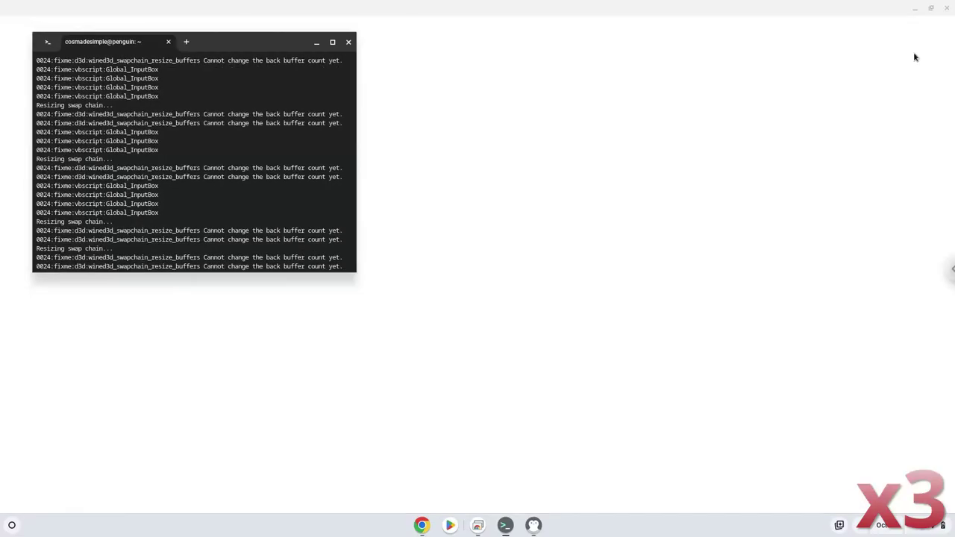
left_click(932, 9)
left_click_drag(673, 120, 465, 32)
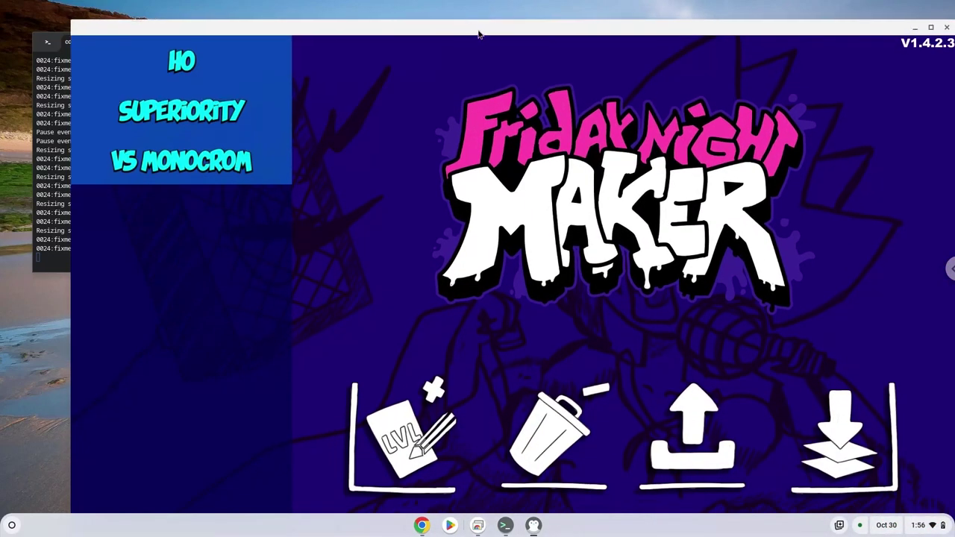
double_click(481, 31)
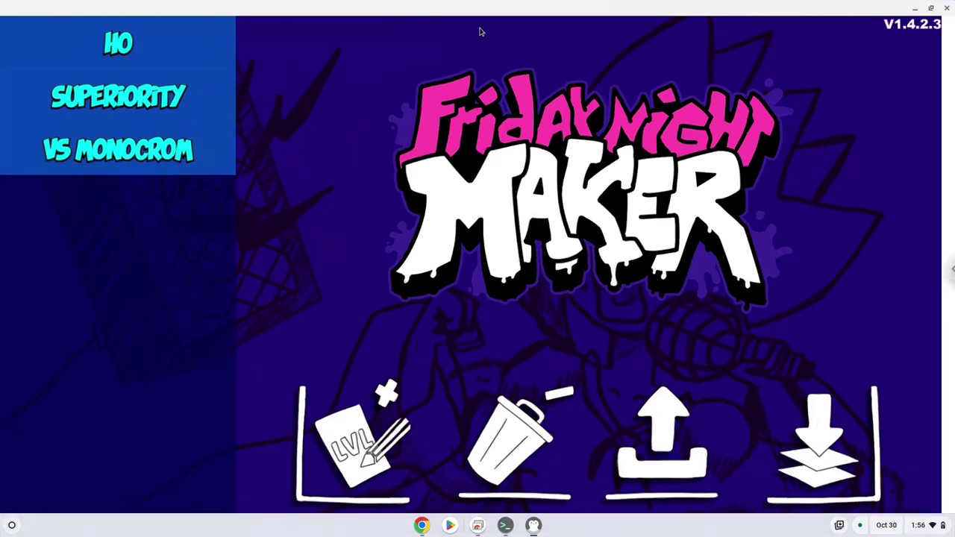